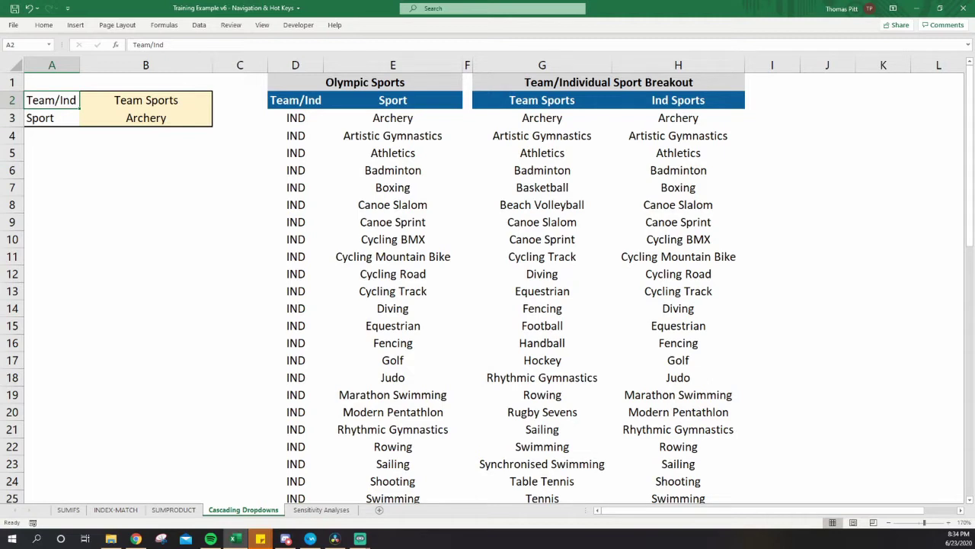
Go to cell B2, then move across to D3, the first entry under Team/Ind in the Olympic Sports table.
left_click(145, 101)
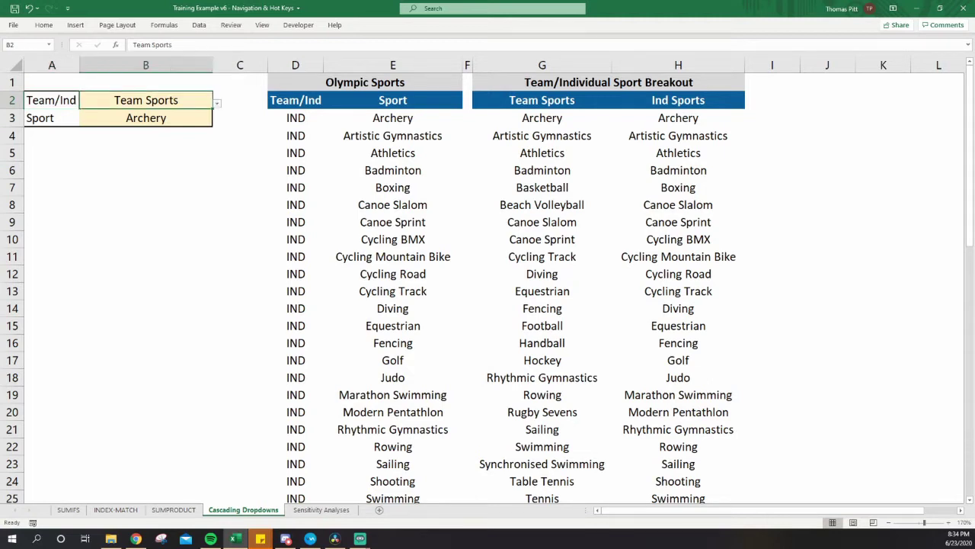
key("Right")
key("Right")
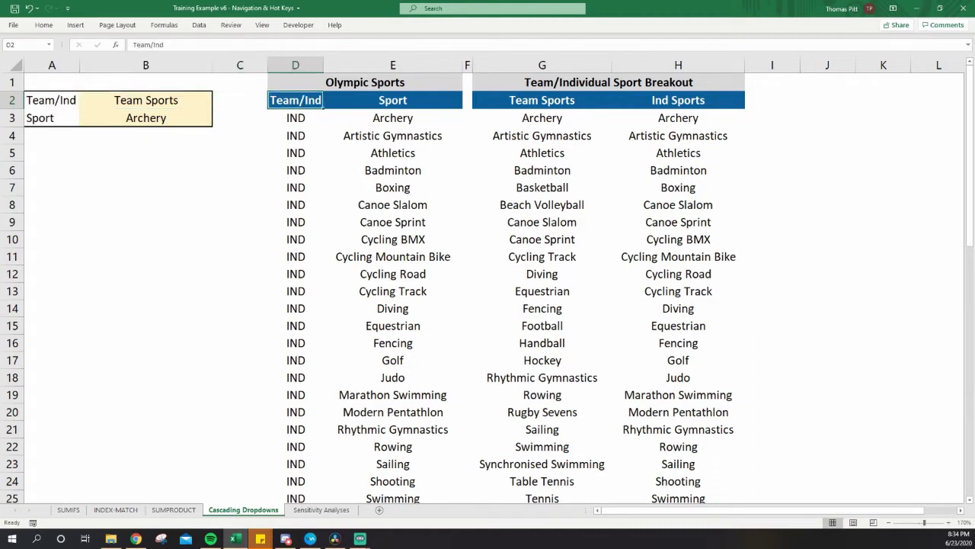
key("Down")
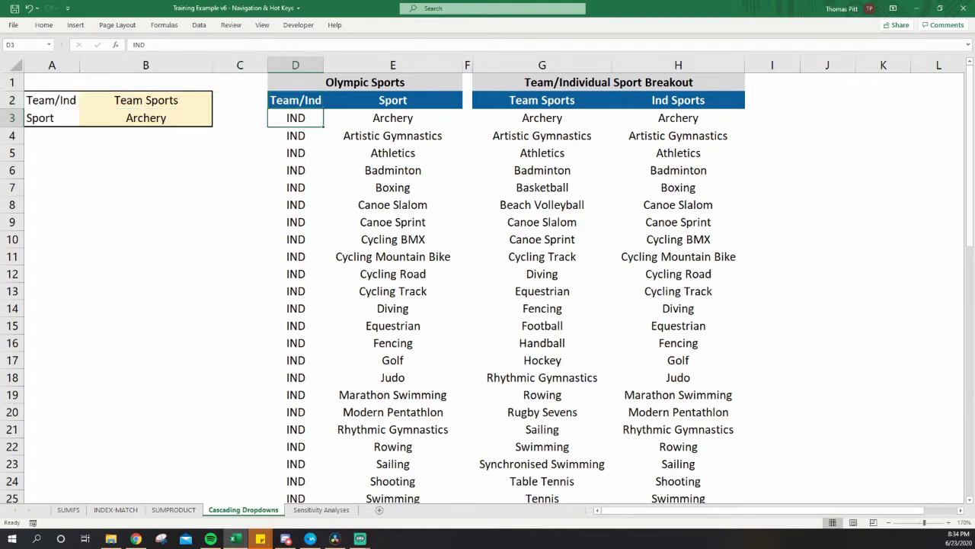
Walk down the Team/Ind column one cell at a time and return to D3.
key("Down")
key("Down")
key("Down")
key("Down")
key("Down")
key("Down")
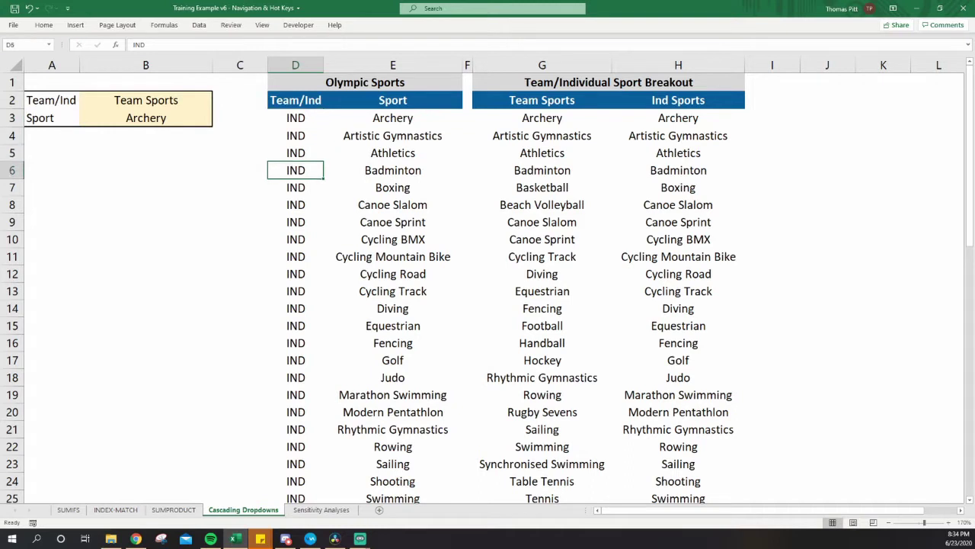
key("Down")
key("Down")
key("Up")
key("Up")
key("Up")
key("Up")
key("Up")
key("Up")
key("Up")
key("Up")
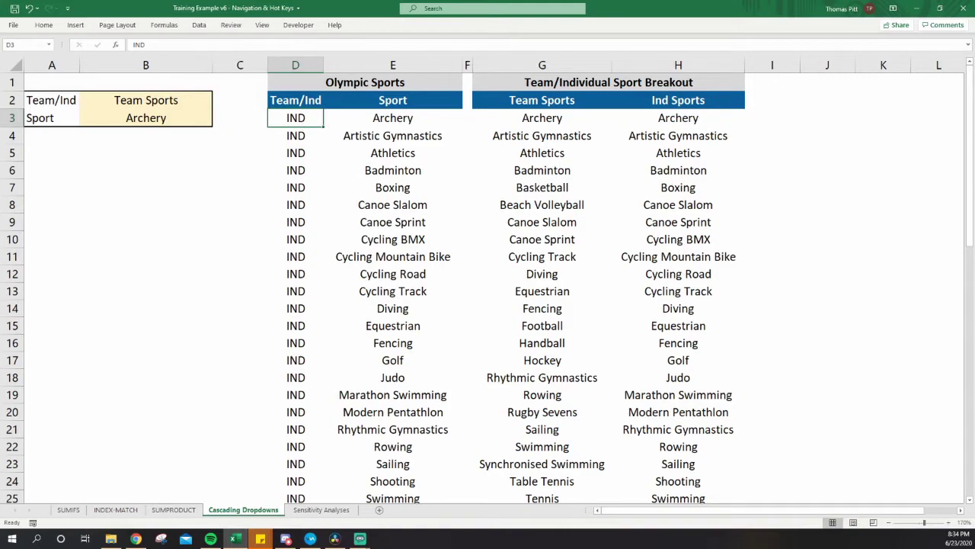
Move to E3 and jump straight to the last filled cell of the Sport column, E57.
left_click_drag(971, 93, 973, 67)
key("Right")
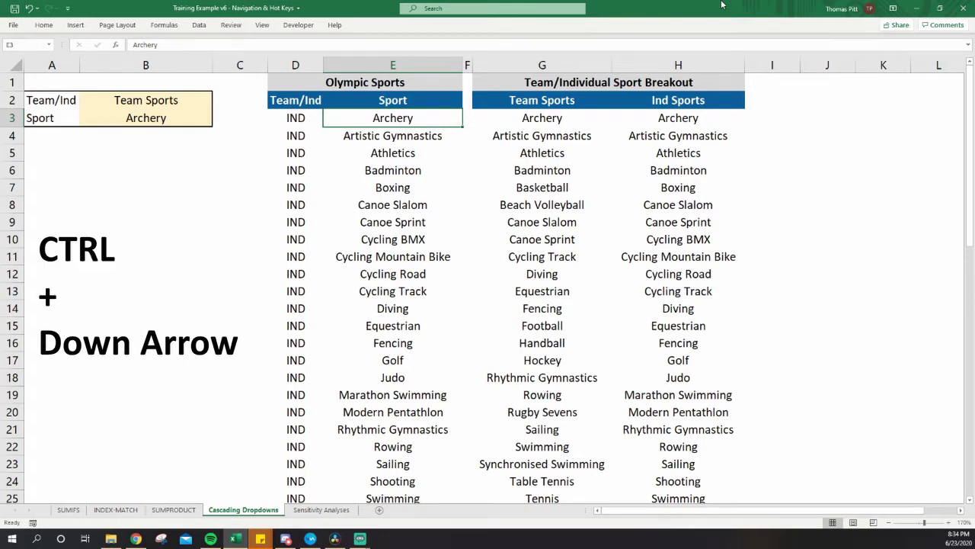
key("ctrl+Down")
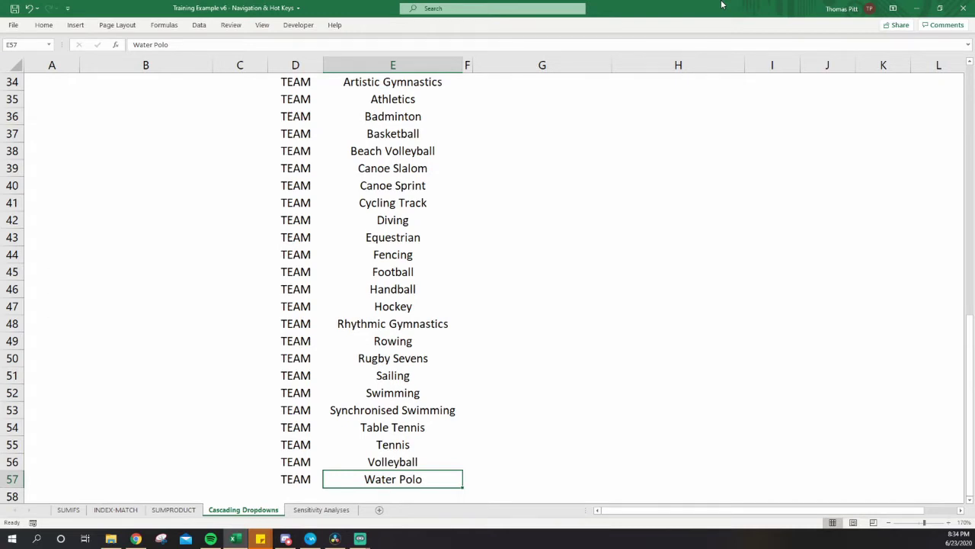
Move to D57, jump back up the Team/Ind column in one go, and return to E3.
key("Left")
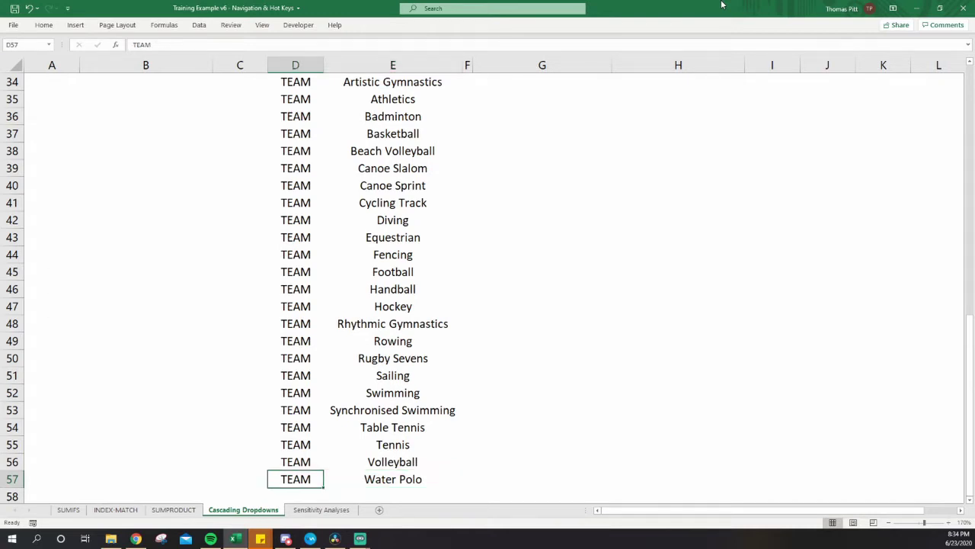
key("ctrl+Up")
key("Down")
key("Down")
key("Right")
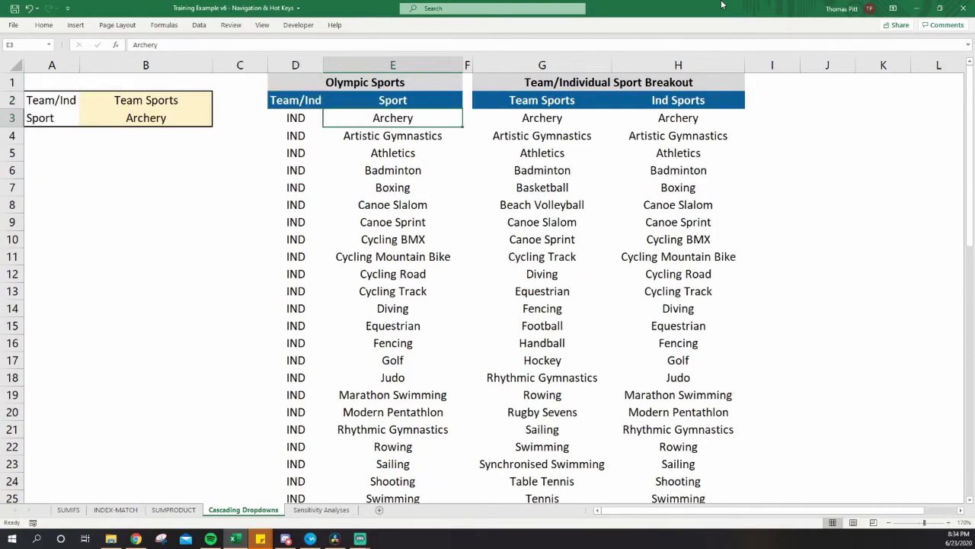
Jump along row 3 from E3 to the breakout table, then past Ind Sports to the sheet's last column, XFD.
key("ctrl+Right")
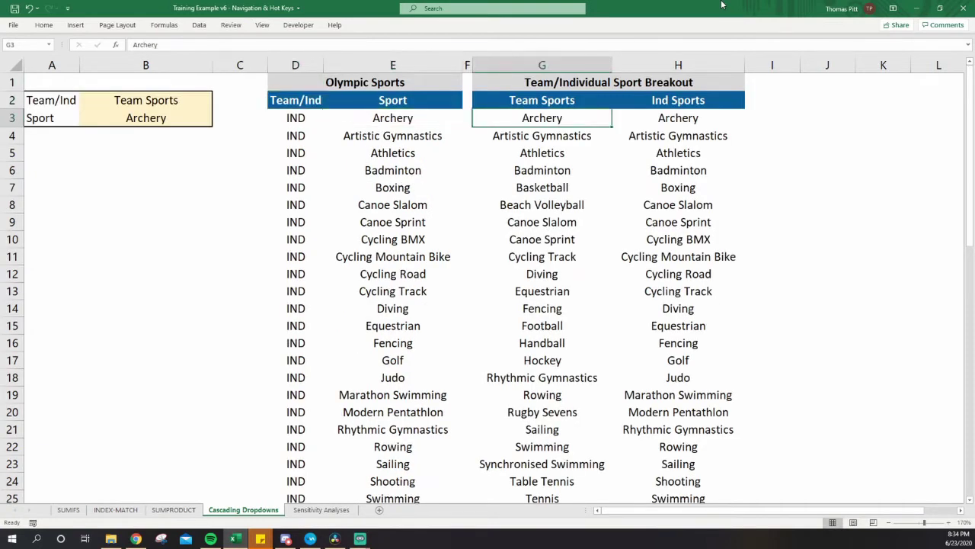
key("Right")
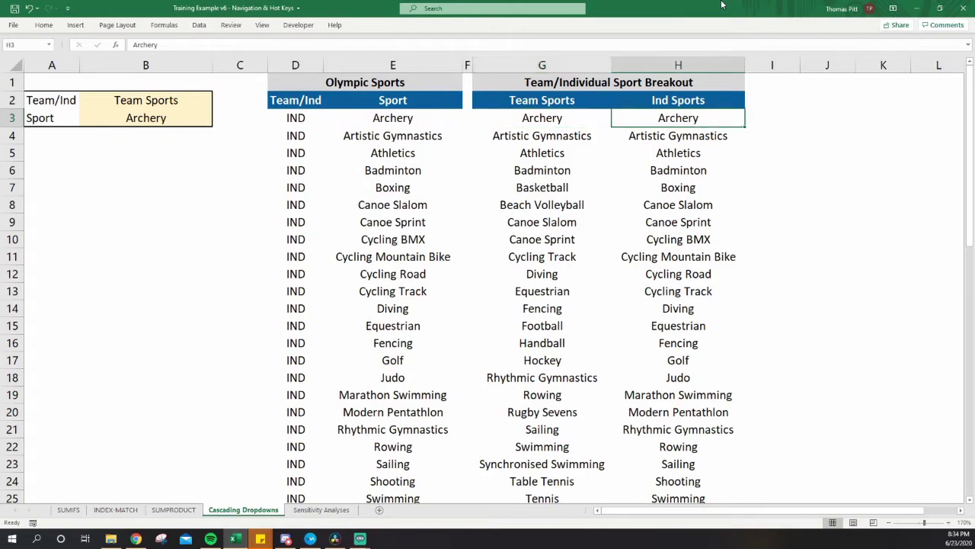
key("ctrl+Right")
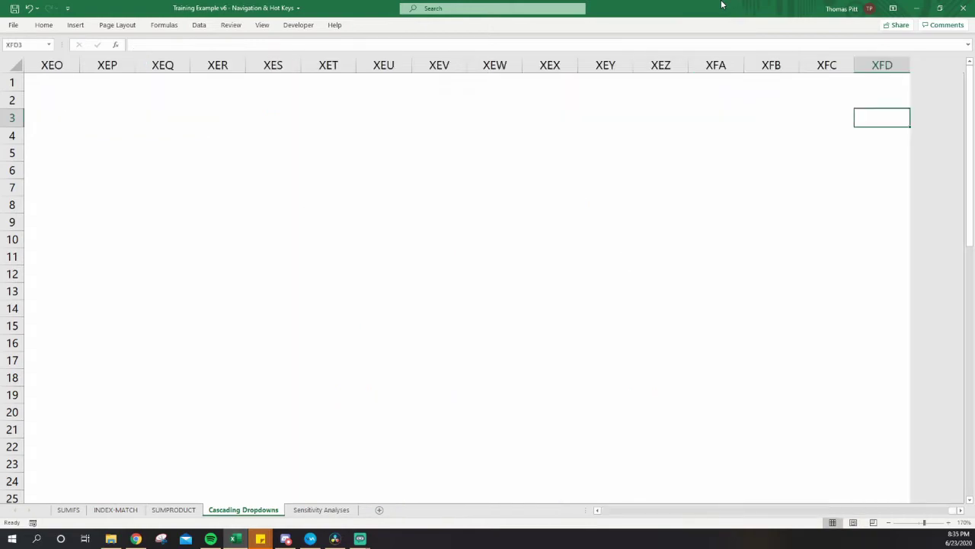
Jump back along row 3 block by block to B3, then move over to D3.
key("ctrl+Left")
key("ctrl+Left")
key("ctrl+Left")
key("ctrl+Left")
key("ctrl+Left")
key("ctrl+Left")
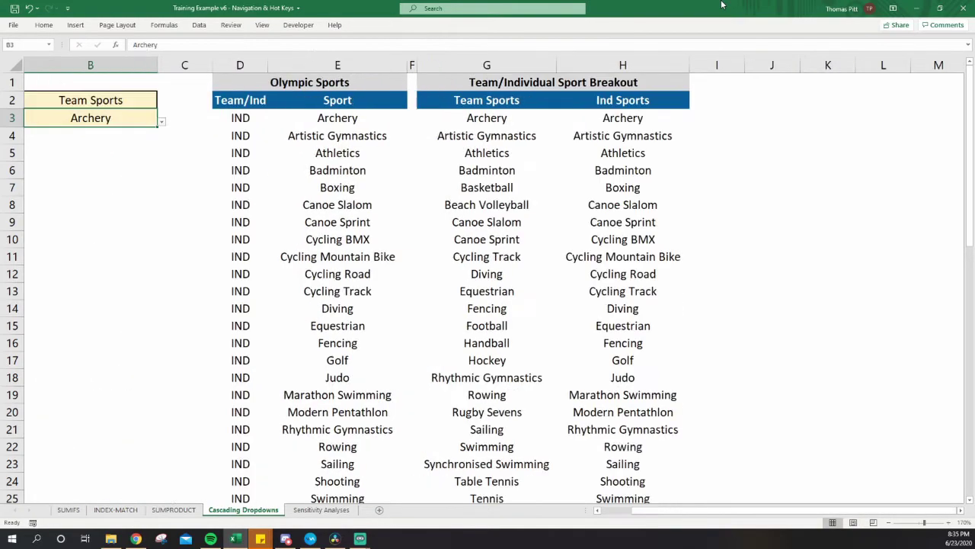
key("Right")
key("Right")
key("Right")
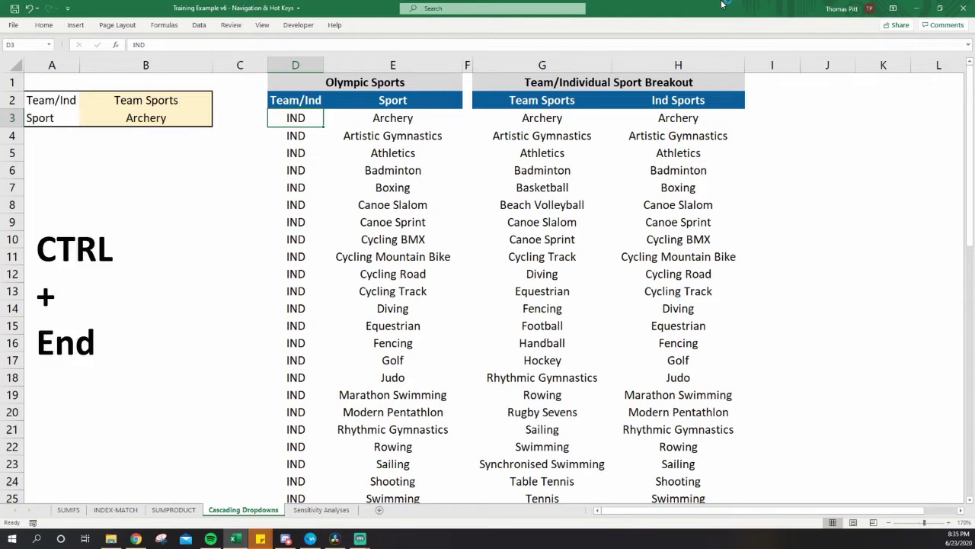
Jump to the sheet's last used cell, H57, and highlight its entire row and then its entire column.
key("ctrl+End")
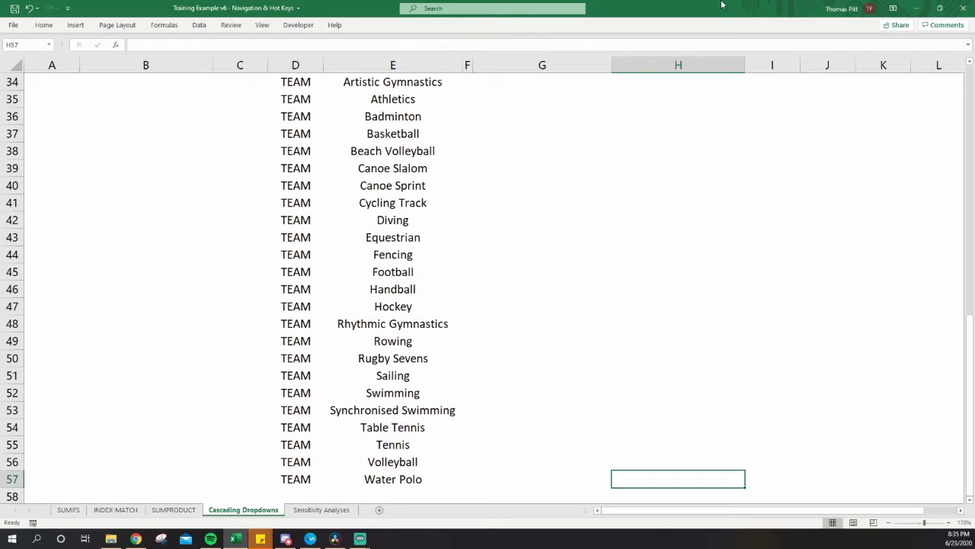
key("shift+space")
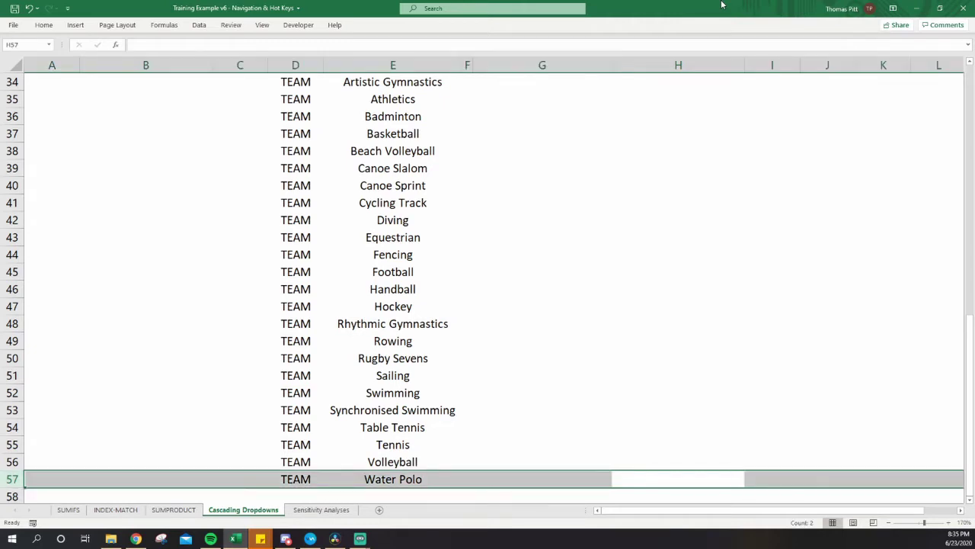
key("Up")
key("Down")
key("ctrl+space")
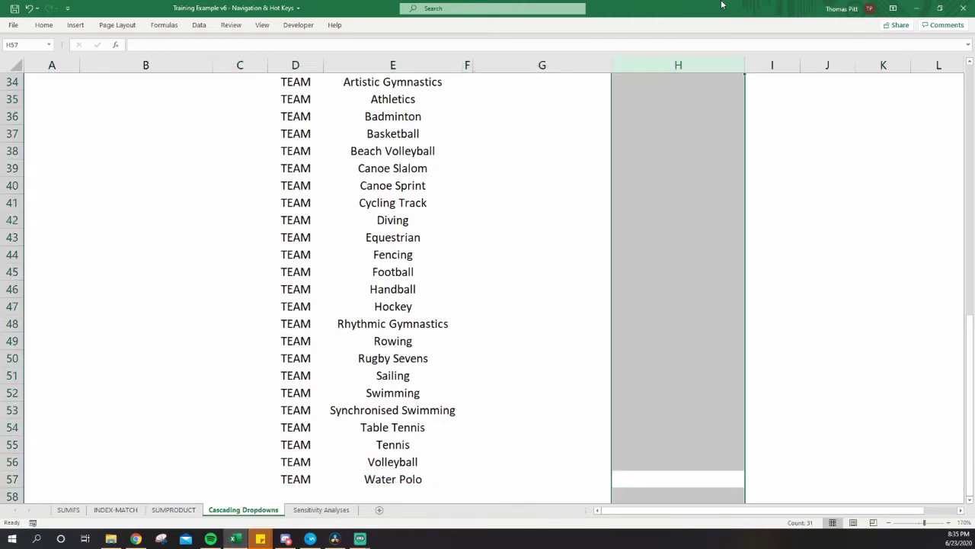
Release the column H selection and return to D3 in the Olympic Sports table.
key("Right")
key("ctrl+Up")
key("Left")
key("Left")
key("Left")
key("Left")
key("Left")
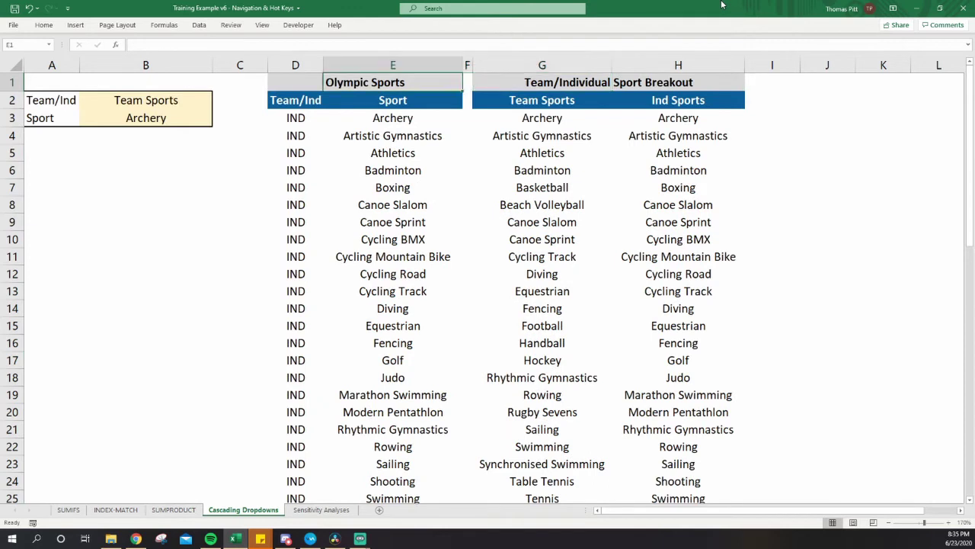
key("Down")
key("Down")
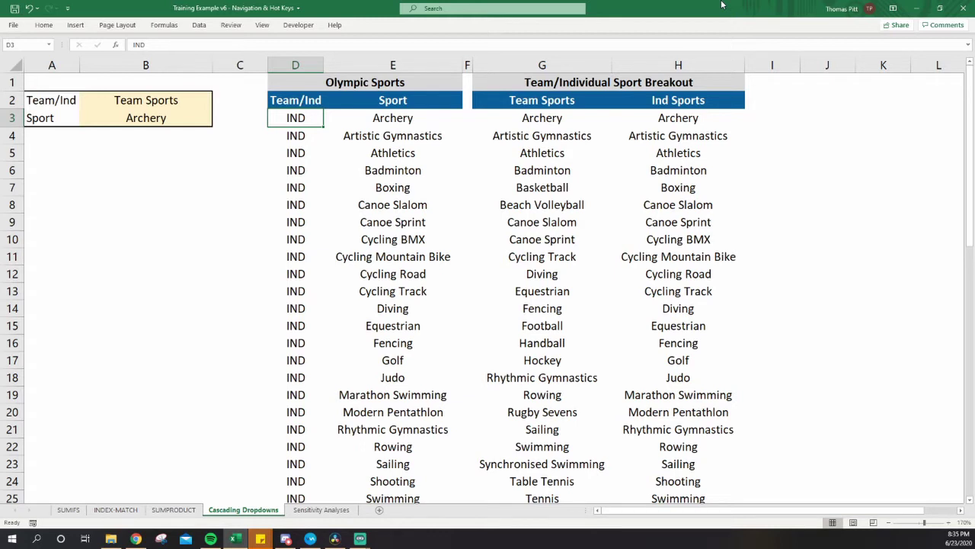
Extend the selection cell by cell from D3 over both Olympic Sports columns to cover D3:E9.
key("shift+Right")
key("shift+Down")
key("shift+Down")
key("shift+Down")
key("shift+Down")
key("shift+Down")
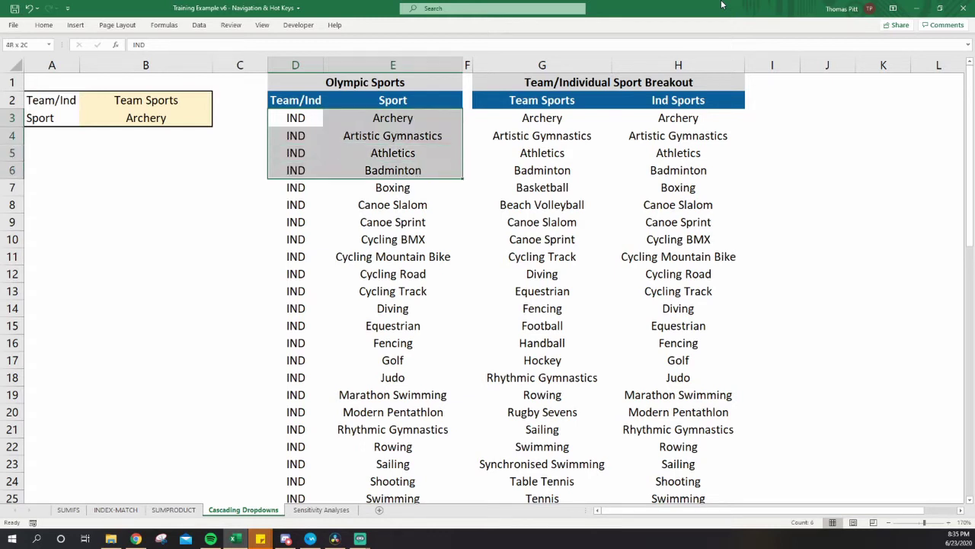
key("shift+Down")
key("shift+Down")
key("shift+Left")
key("shift+Up")
key("shift+Right")
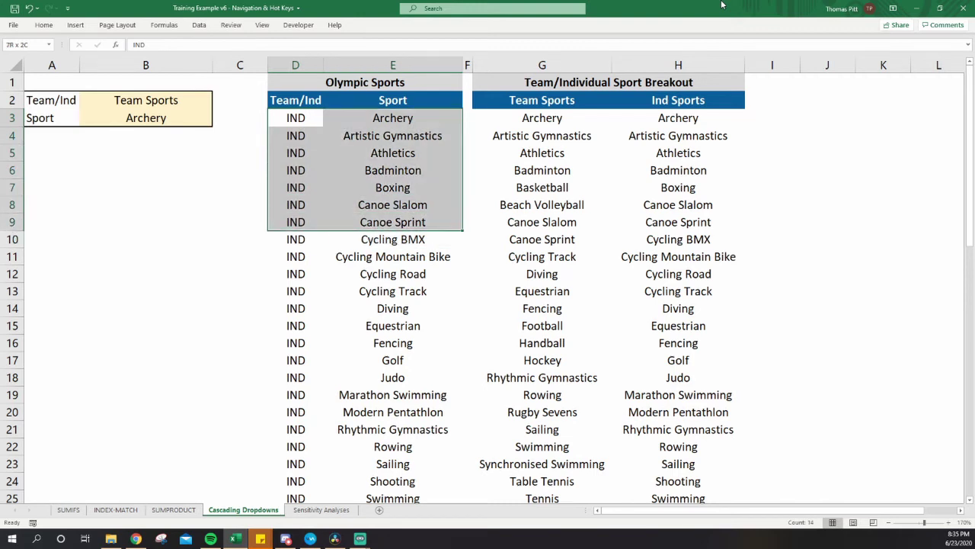
Shrink the selection cell by cell back to the single cell D3.
key("shift+Up")
key("shift+Up")
key("shift+Up")
key("shift+Up")
key("shift+Up")
key("shift+Up")
key("shift+Left")
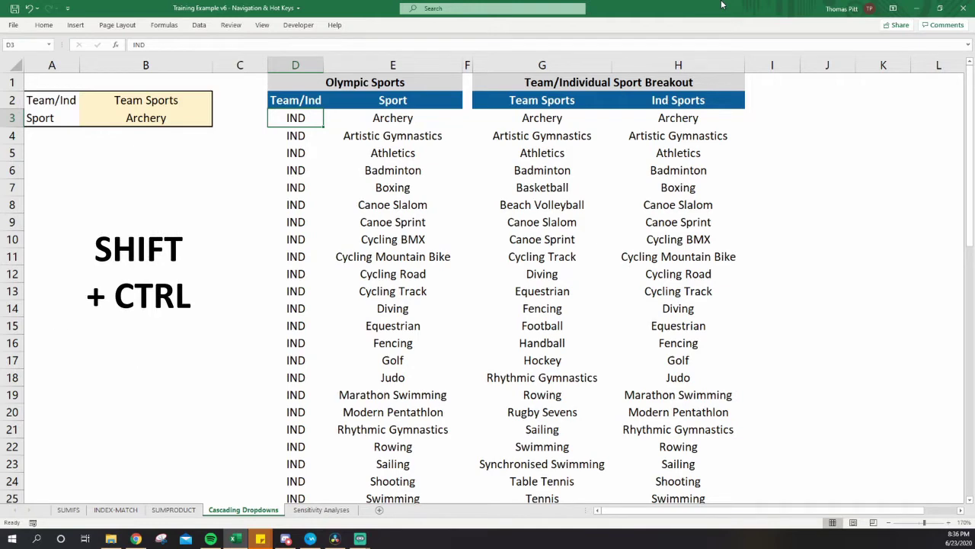
Select the full Olympic Sports data range D3:E57 by extending to the column's end and one column across, then release it.
key("ctrl+shift+Down")
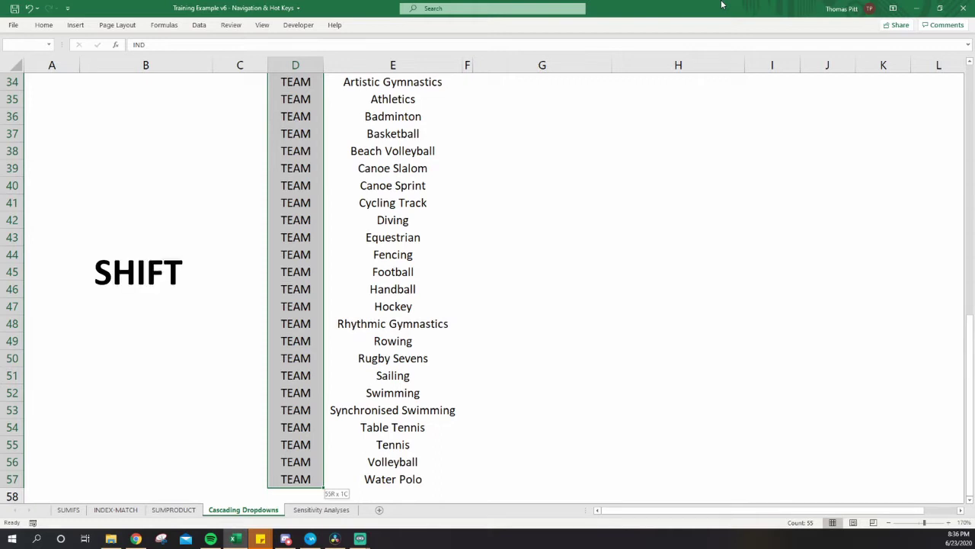
key("shift+Right")
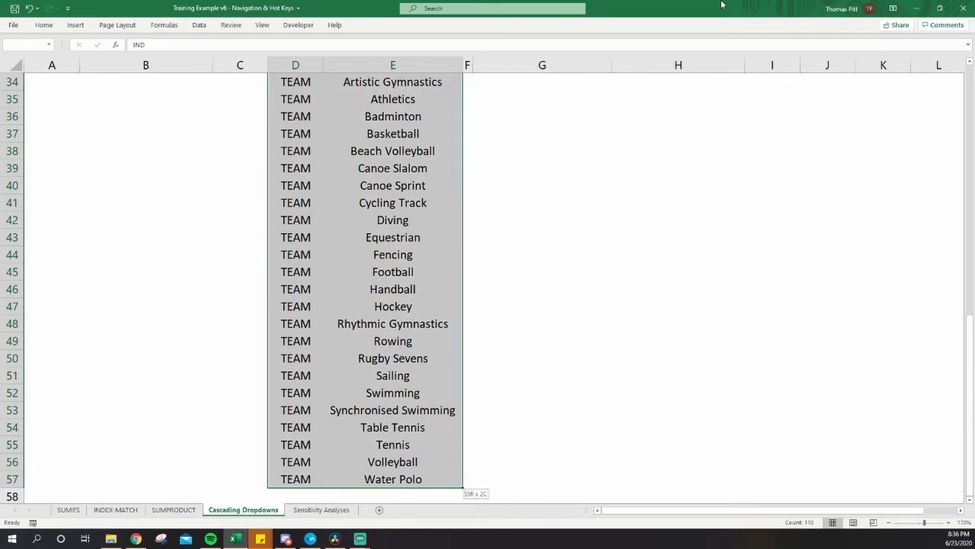
key("shift+BackSpace")
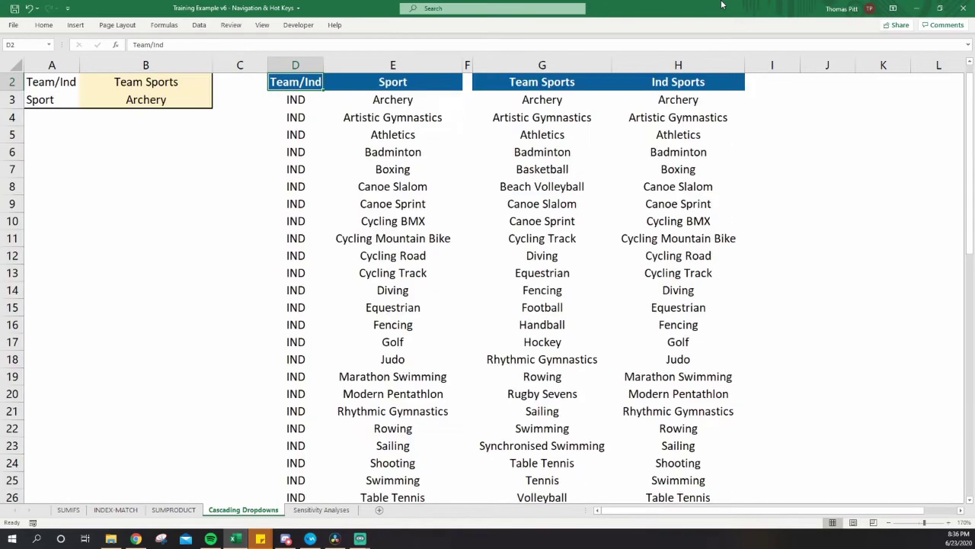
Go to D5, select the entire column D, and release the selection with D5 active.
key("Up")
key("Down")
key("Down")
key("Down")
key("Down")
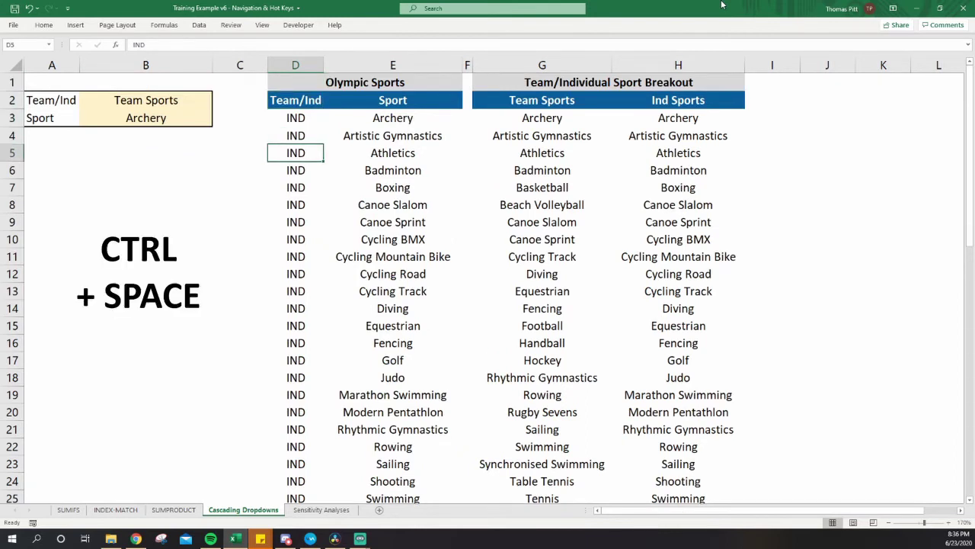
key("ctrl+space")
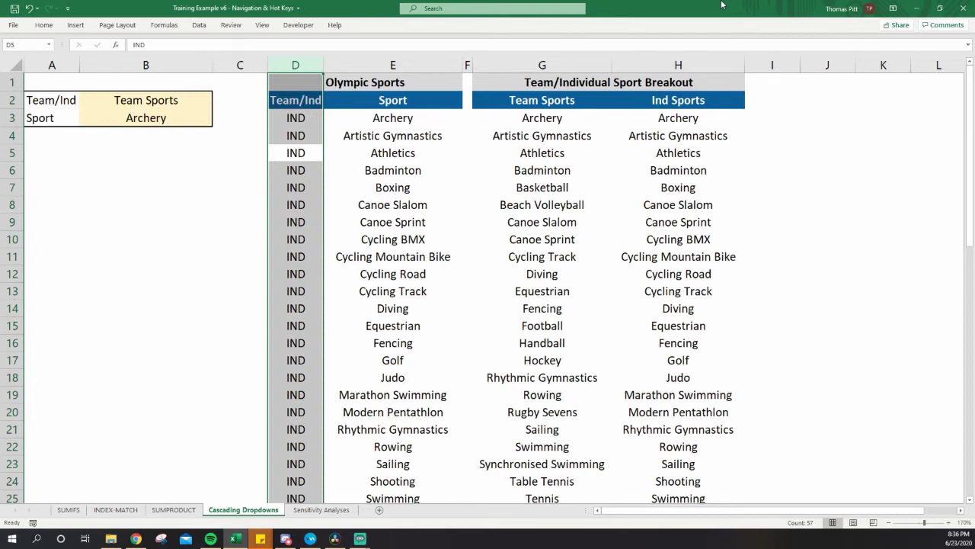
key("Up")
key("Down")
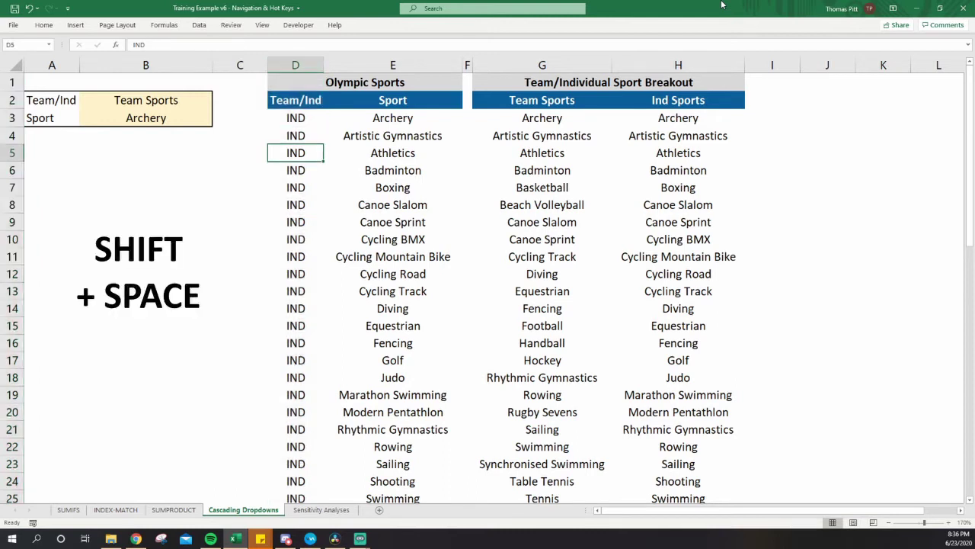
Select the entire row 5, then the entire row 6, and return to D5.
key("shift+space")
key("Down")
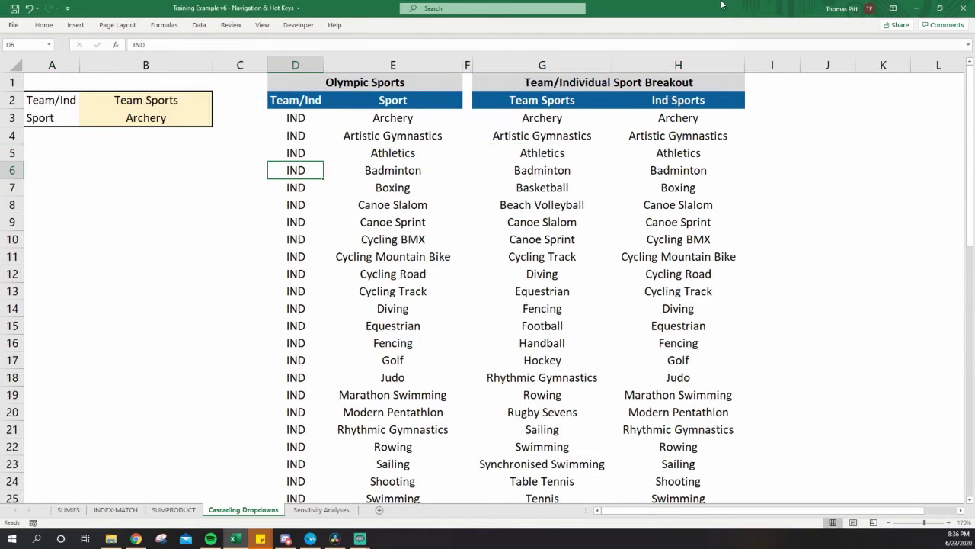
key("shift+space")
key("Up")
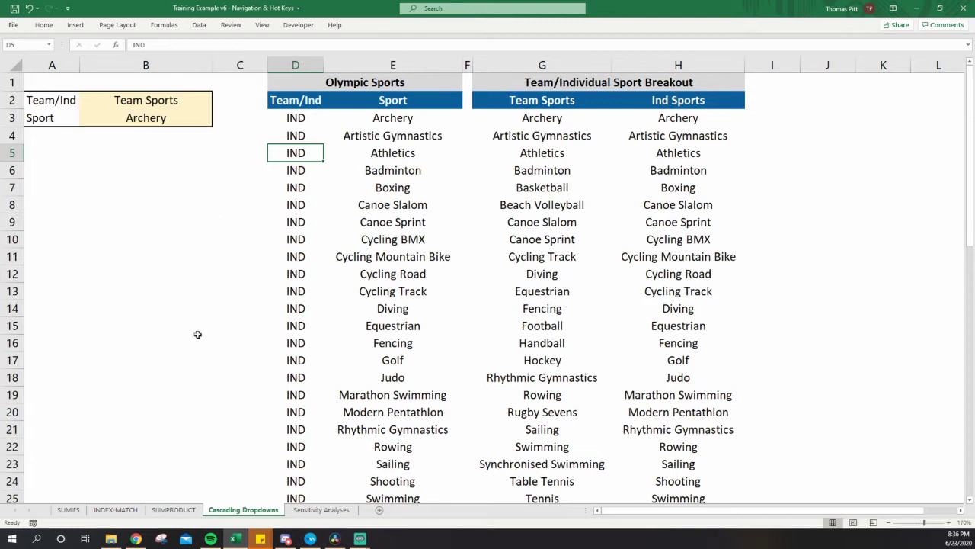
Switch back and forth among the workbook's worksheets, ending on the SUMIFS sheet.
key("ctrl+Page_Down")
left_click(262, 514)
left_click(173, 510)
left_click(126, 512)
key("ctrl+Page_Up")
key("ctrl+Page_Down")
key("ctrl+Page_Down")
left_click(68, 509)
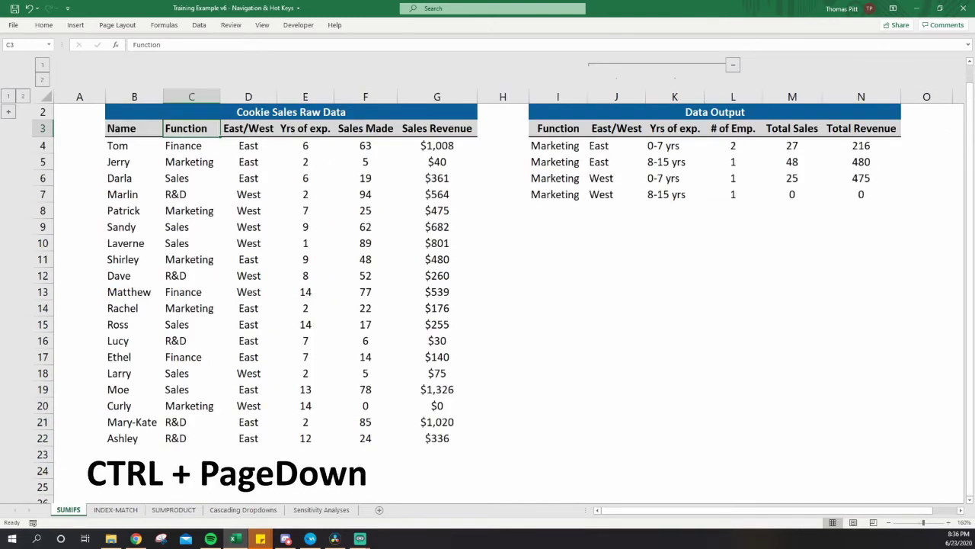
Step forward through the worksheets one by one from SUMIFS to Sensitivity Analyses.
key("ctrl+Page_Down")
key("ctrl+Page_Down")
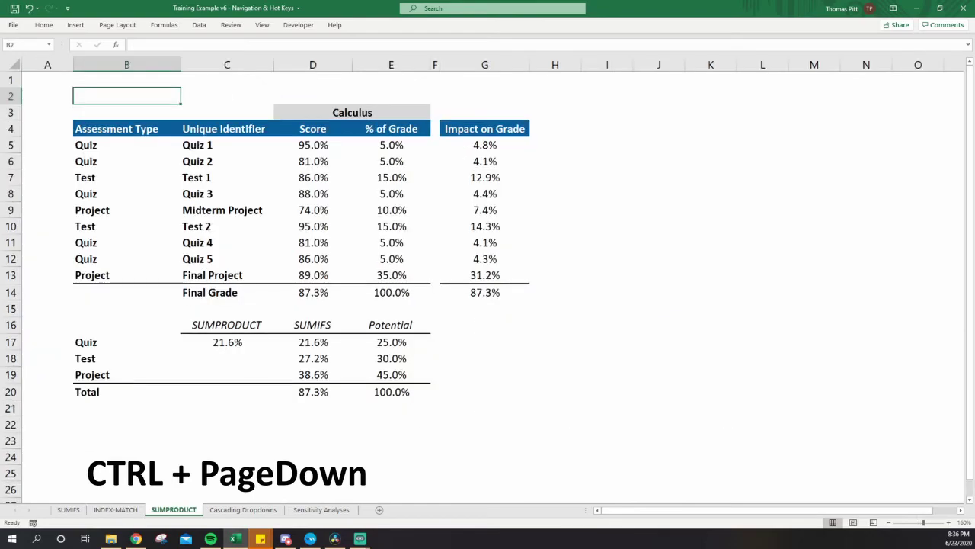
key("ctrl+Page_Down")
key("ctrl+Page_Down")
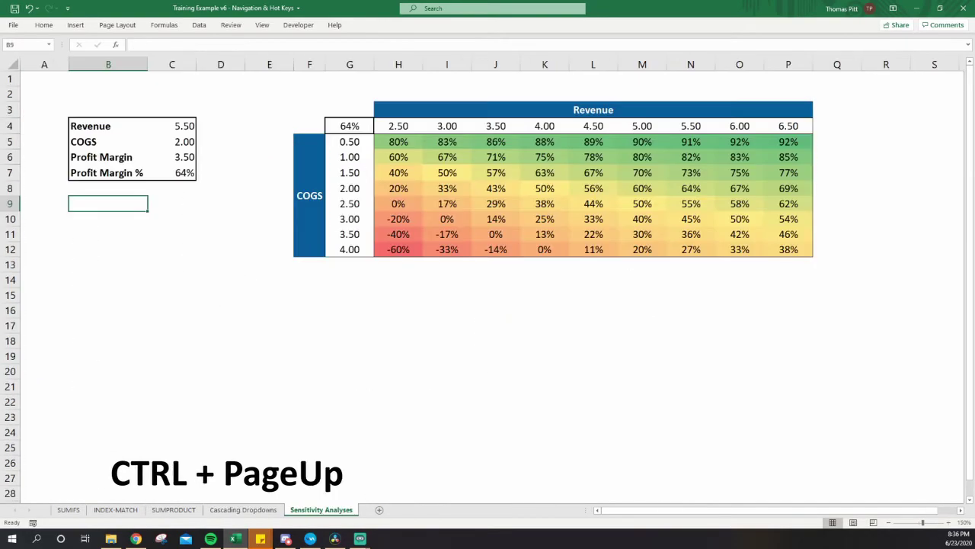
Step backward through the worksheets to INDEX-MATCH, then forward again to Cascading Dropdowns.
key("ctrl+Page_Up")
key("ctrl+Page_Up")
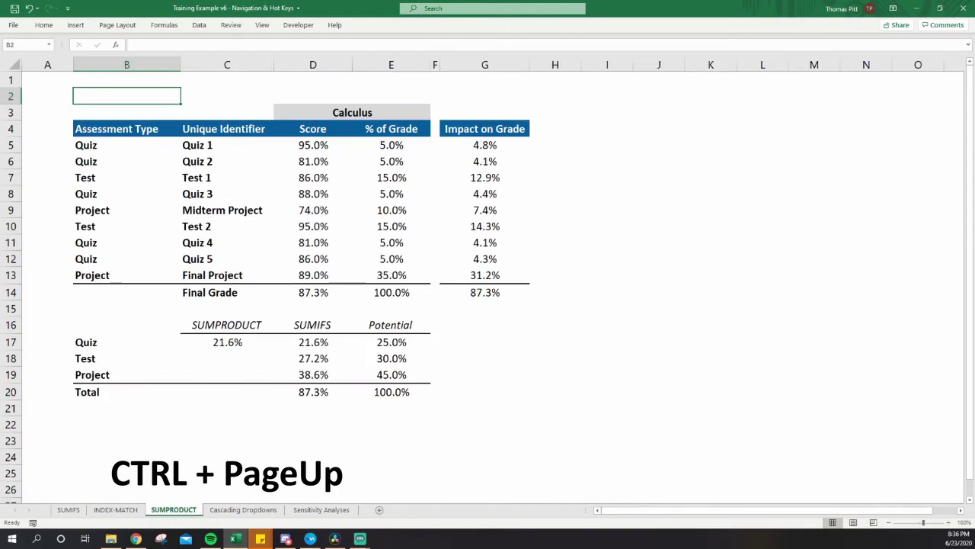
key("ctrl+Page_Up")
key("ctrl+Page_Down")
key("ctrl+Page_Down")
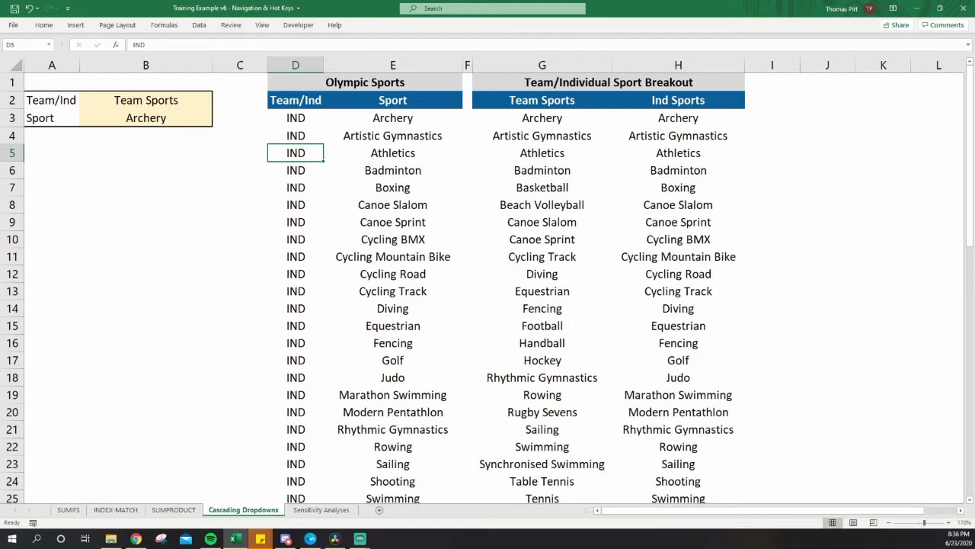
Select the empty cell B5 and view the available font, fill, alignment and number formatting commands.
left_click(84, 148)
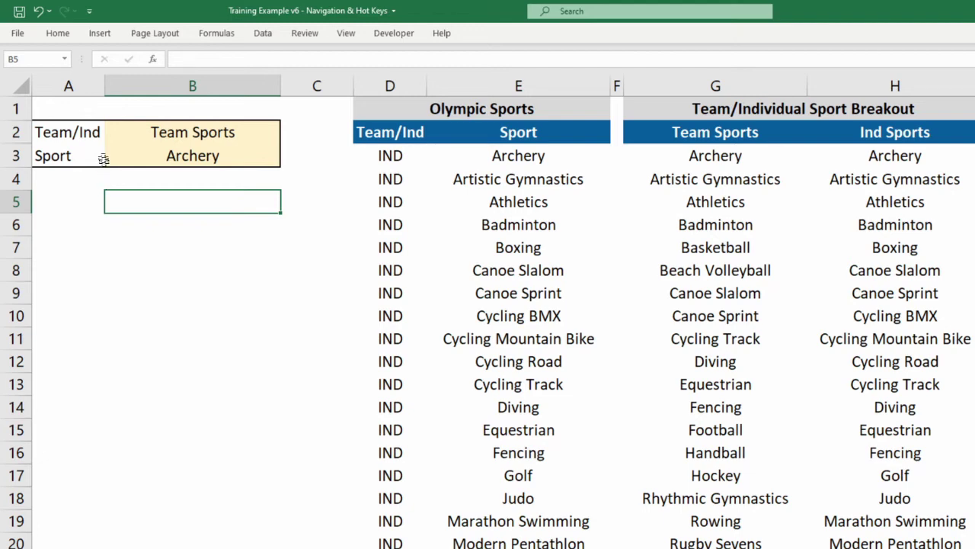
left_click(57, 33)
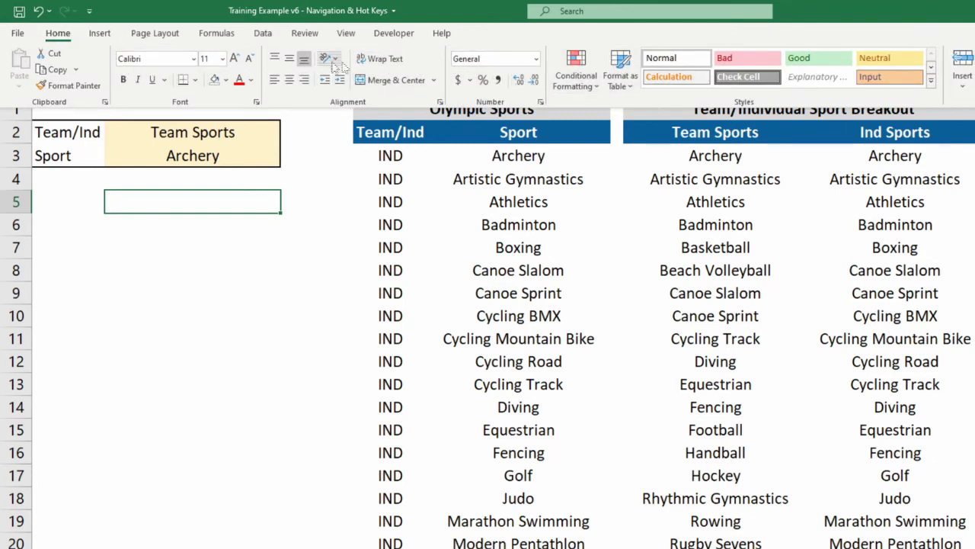
left_click(120, 201)
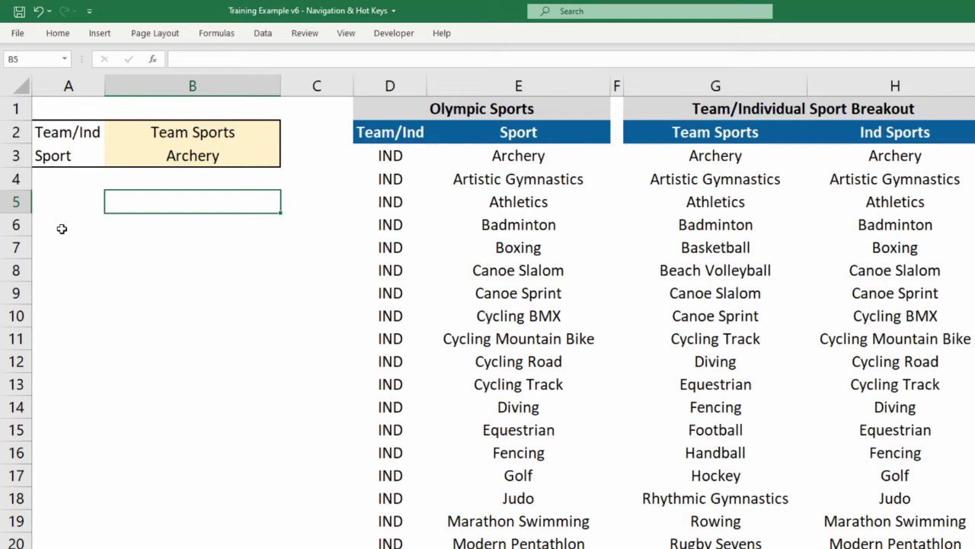
Fill cell B5 with a light blue theme color.
key("alt")
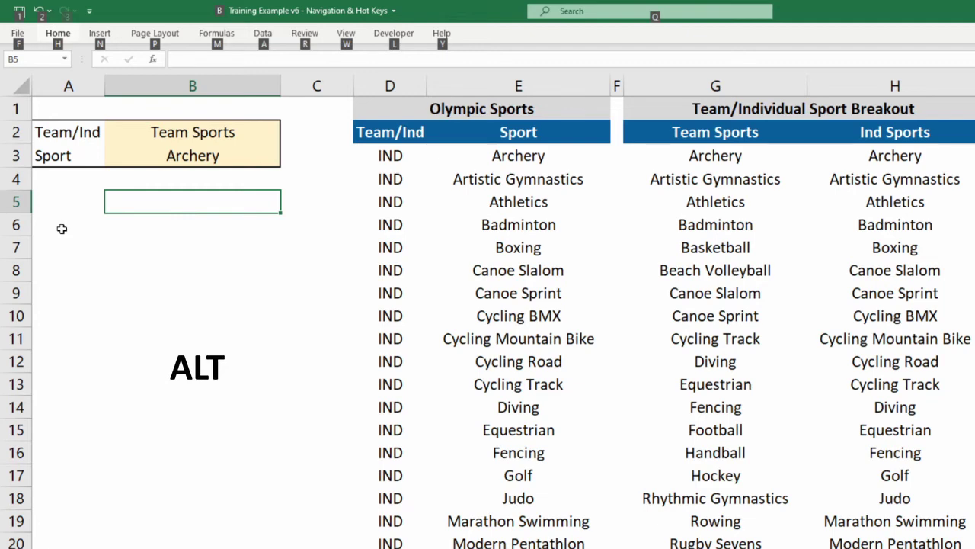
key("h")
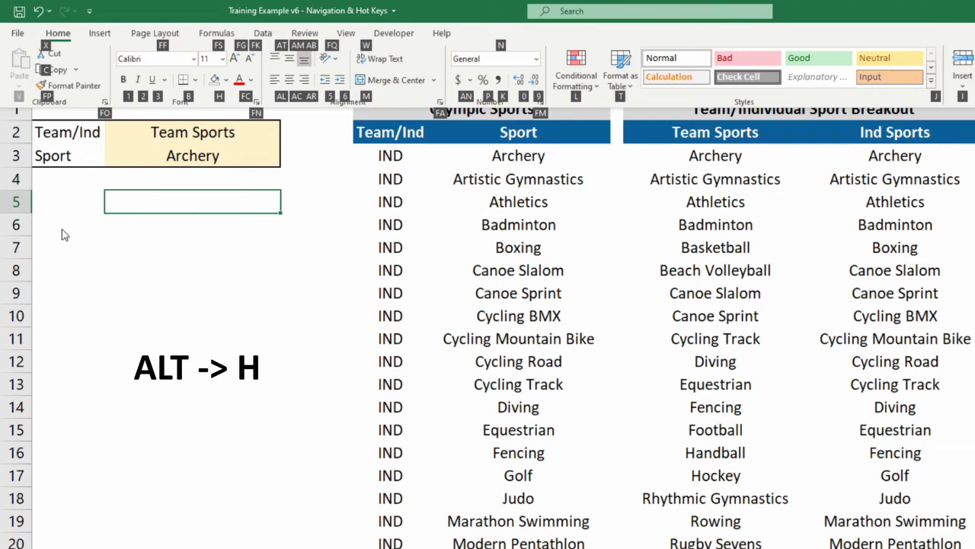
key("h")
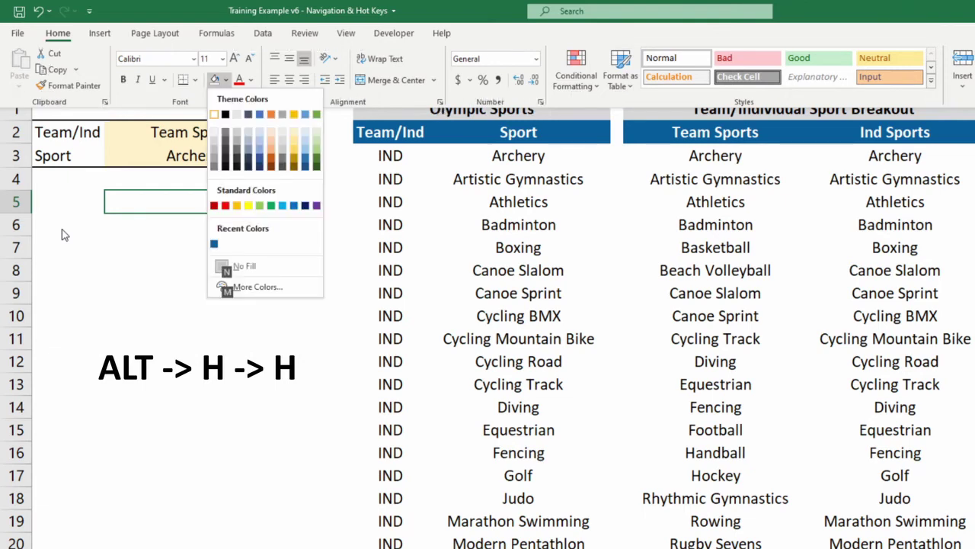
key("Down")
key("Right")
key("Right")
key("Right")
key("Right")
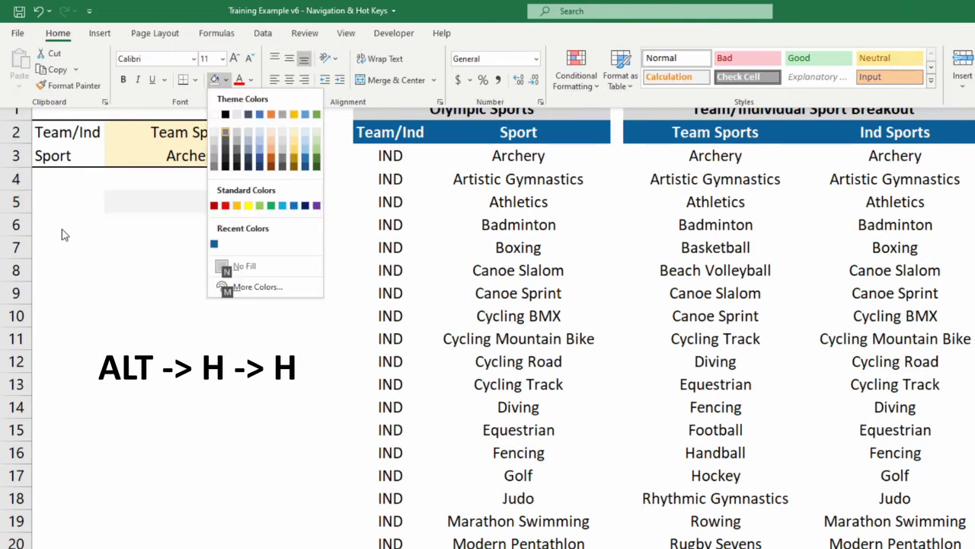
key("Return")
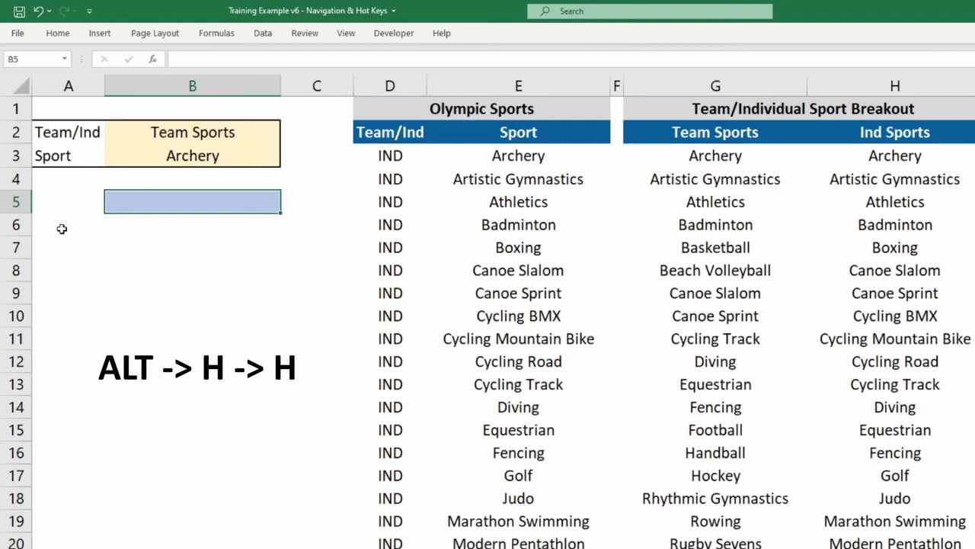
key("Down")
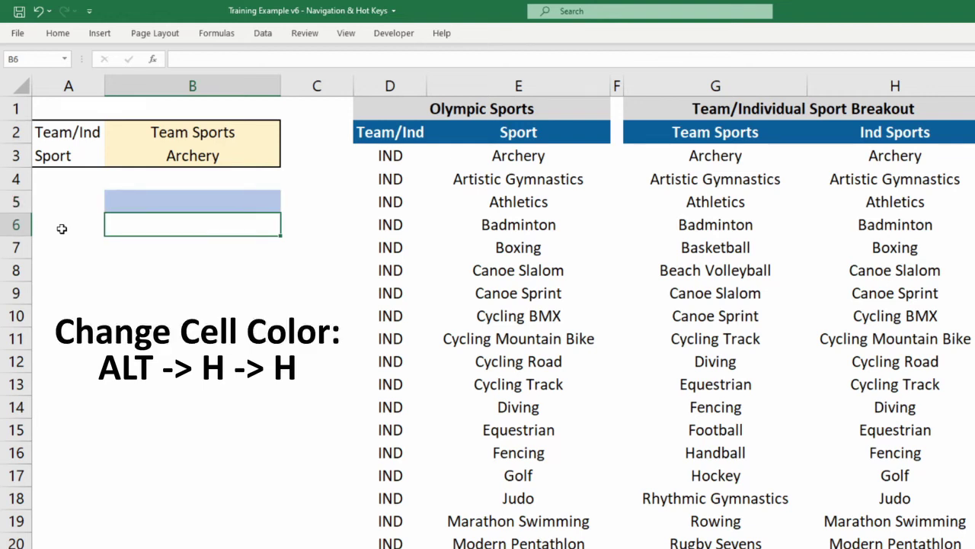
key("alt")
key("h")
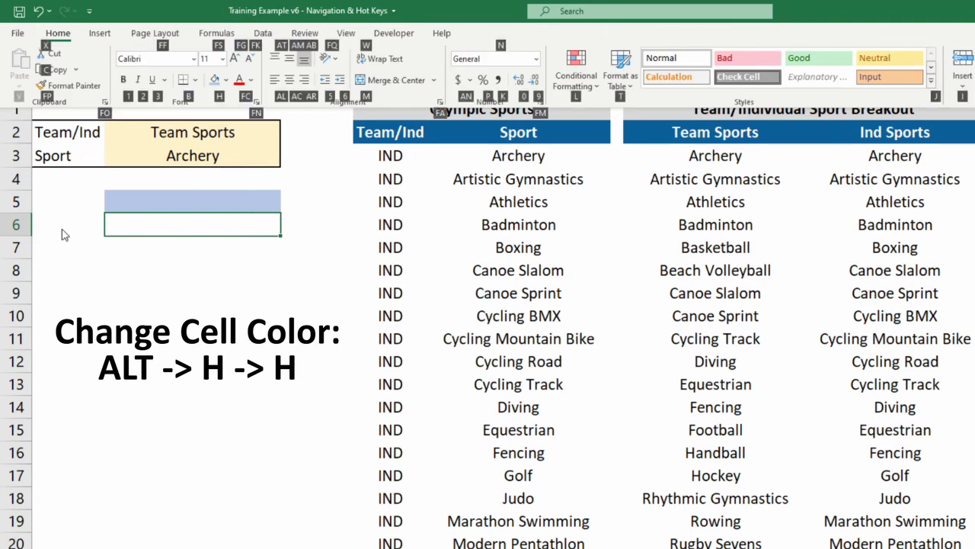
key("h")
key("Escape")
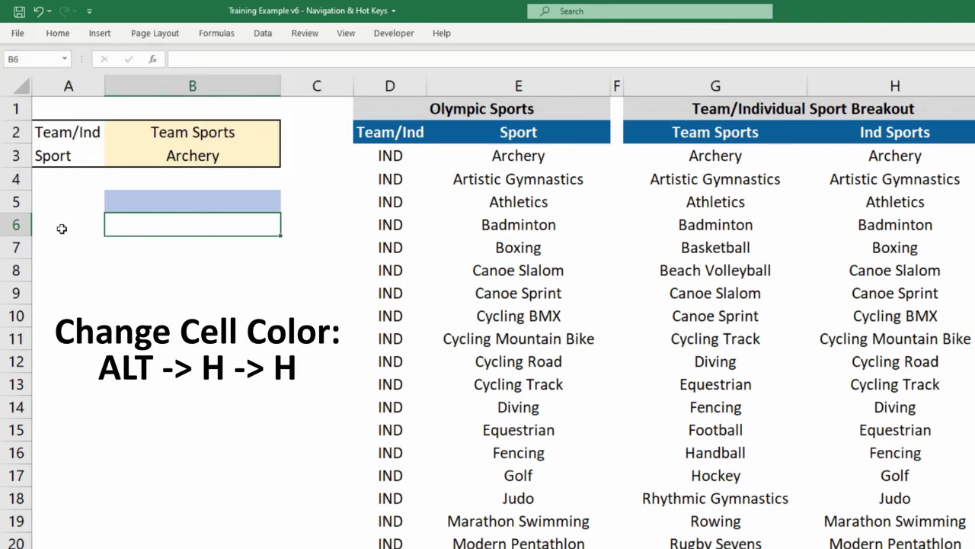
key("alt")
key("h")
key("h")
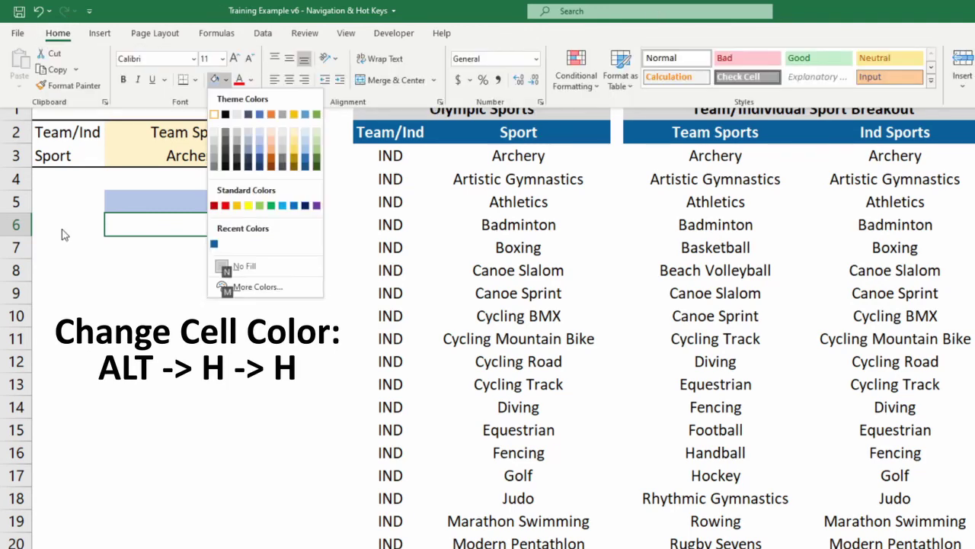
key("Escape")
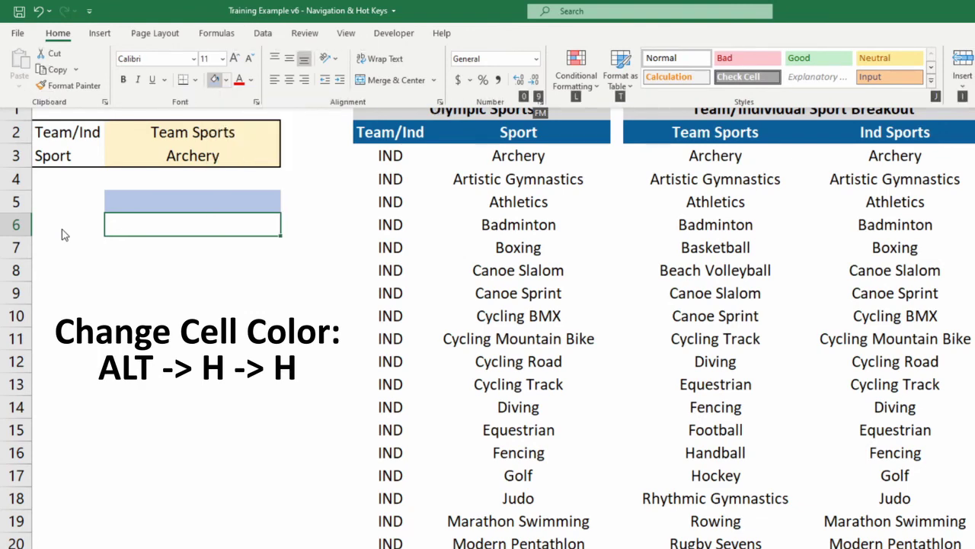
key("Escape")
Remove the fill color from cell B5 by setting it to No Fill.
key("Up")
key("alt")
key("h")
key("h")
key("n")
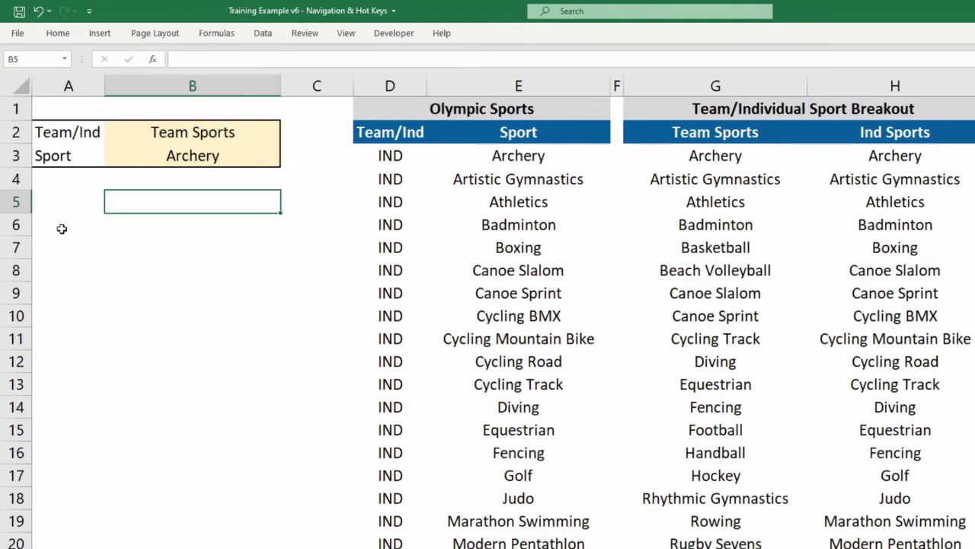